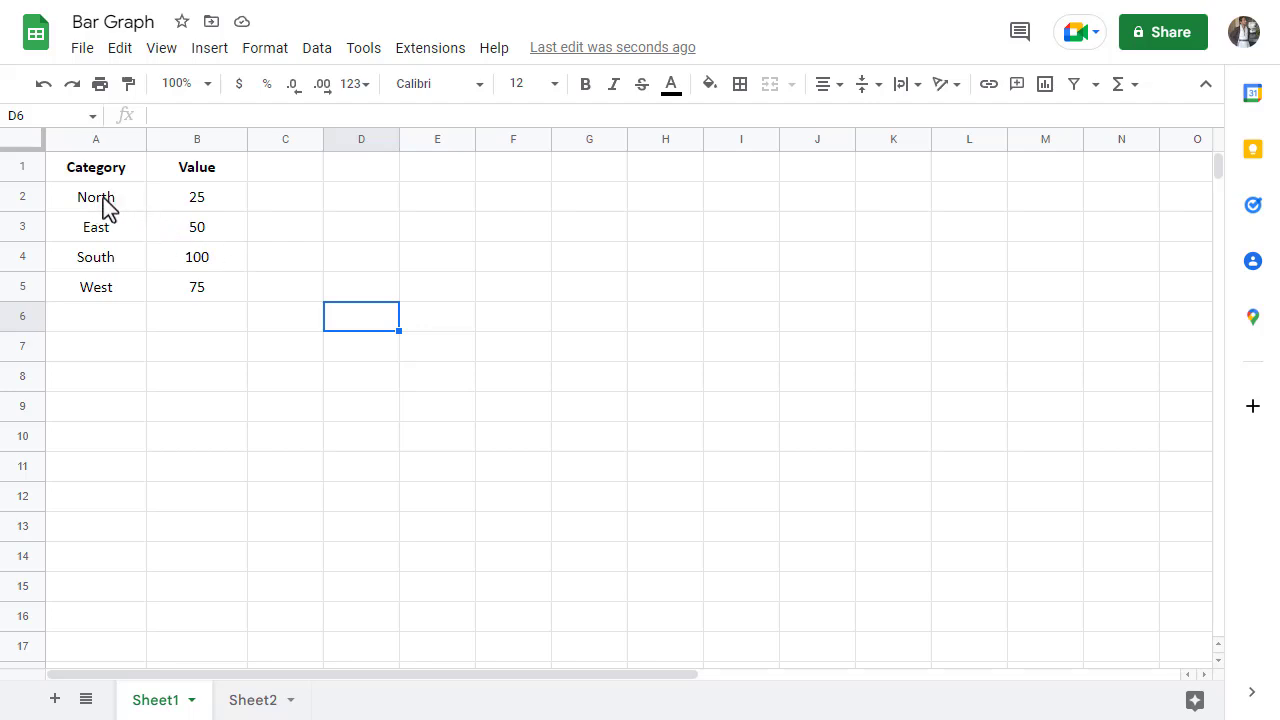
Step: Insert a pie chart of the North, East, South and West values in A2:B5
{"action": "left_click_drag", "start_coordinate": [103, 204], "coordinate": [193, 281]}
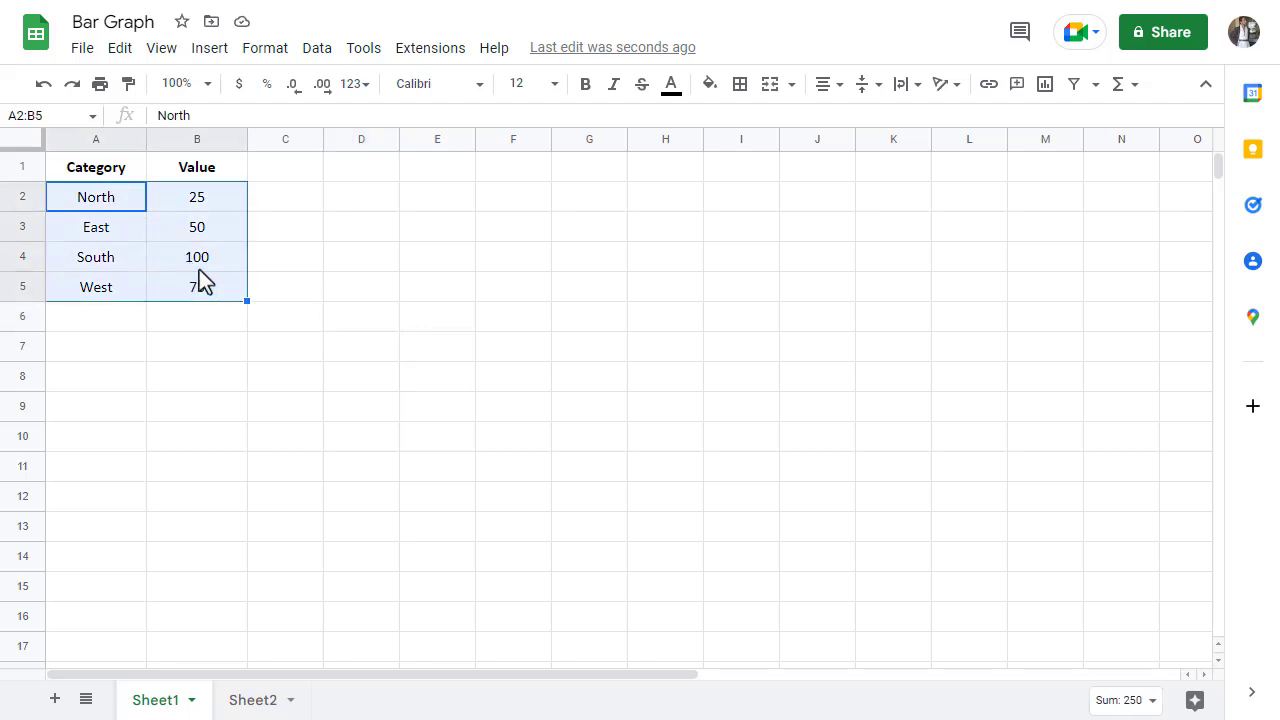
{"action": "left_click", "coordinate": [210, 50]}
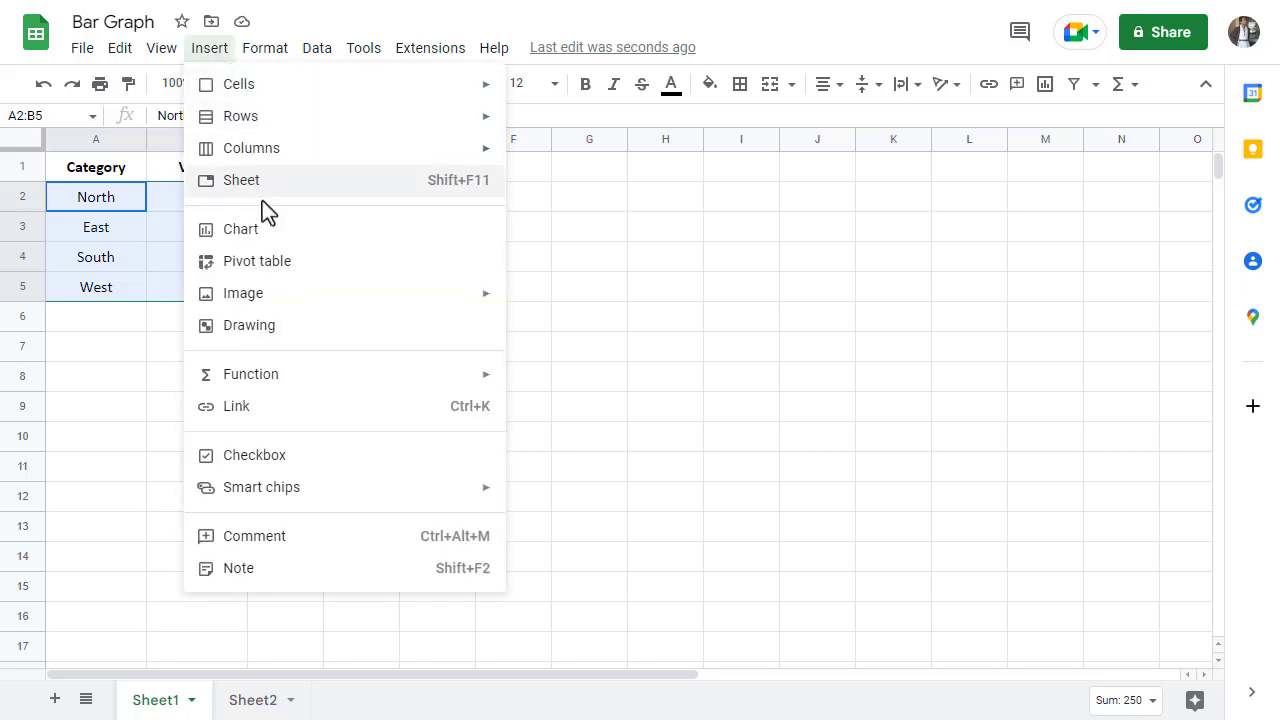
{"action": "left_click", "coordinate": [281, 236]}
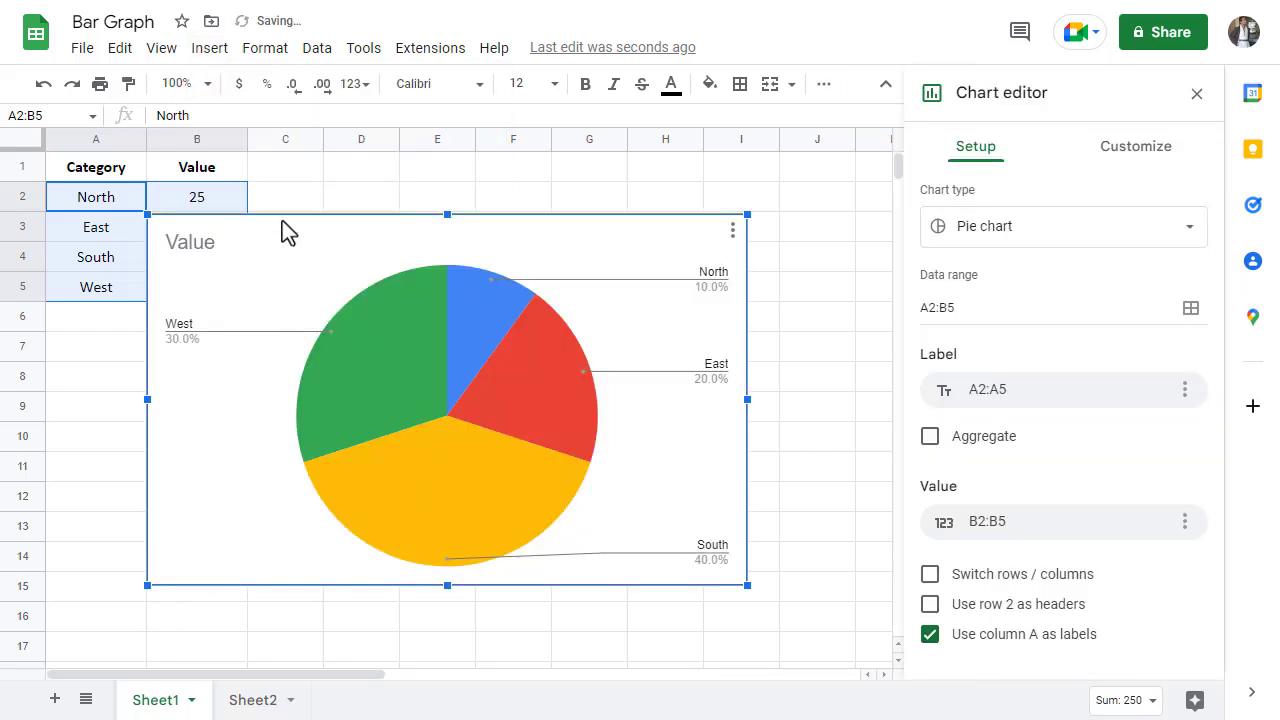
{"action": "left_click", "coordinate": [357, 192]}
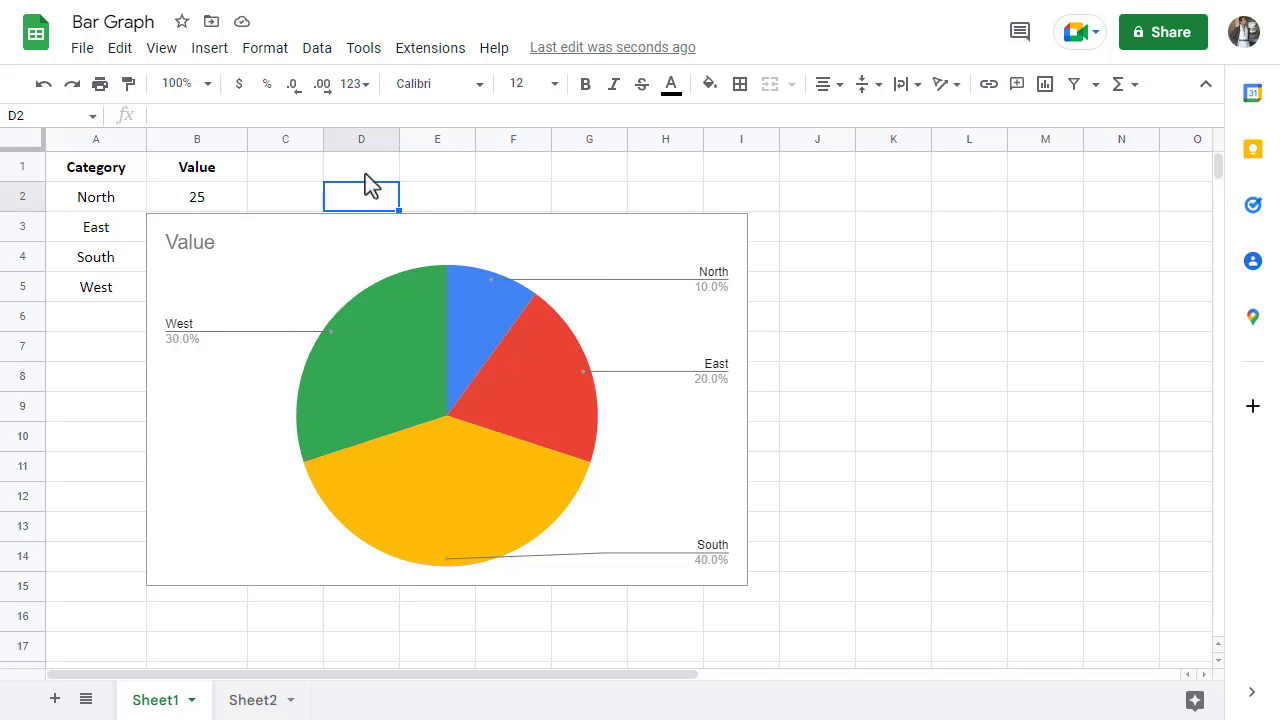
Step: Change the Sheet1 pie chart into a column chart and bring up its customisation options
{"action": "left_click", "coordinate": [380, 229]}
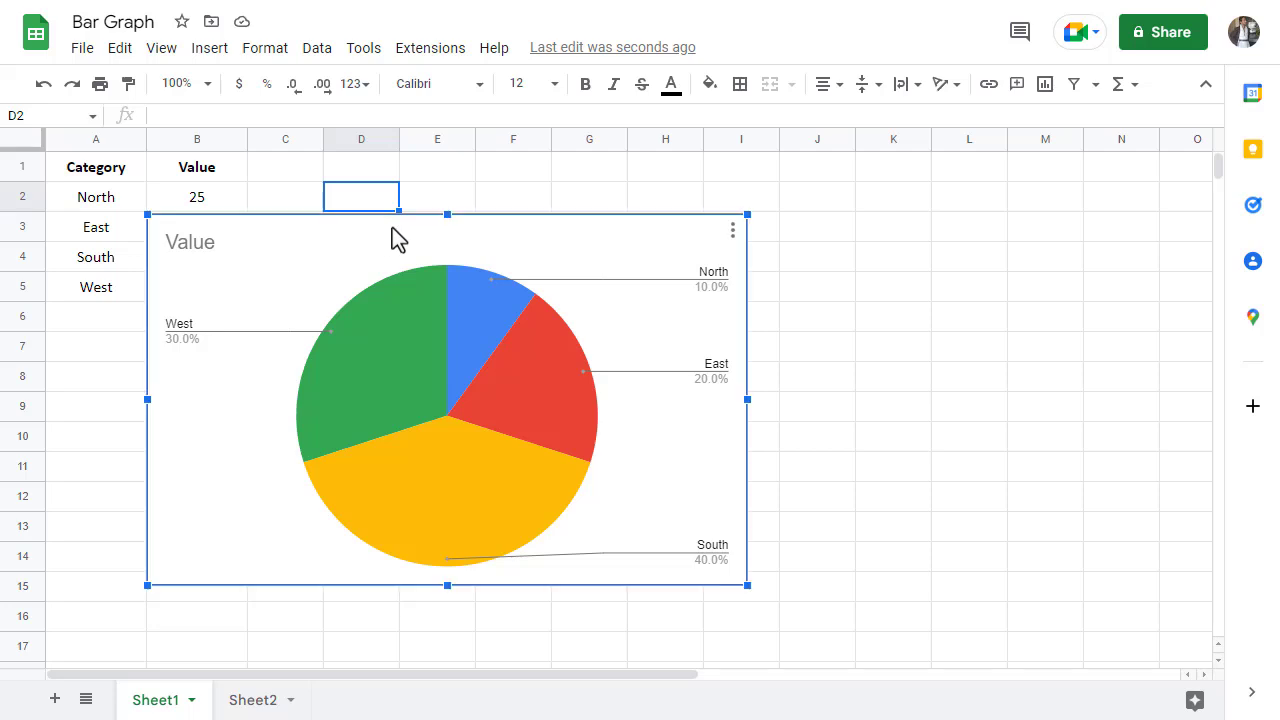
{"action": "left_click", "coordinate": [732, 231]}
{"action": "left_click", "coordinate": [808, 270]}
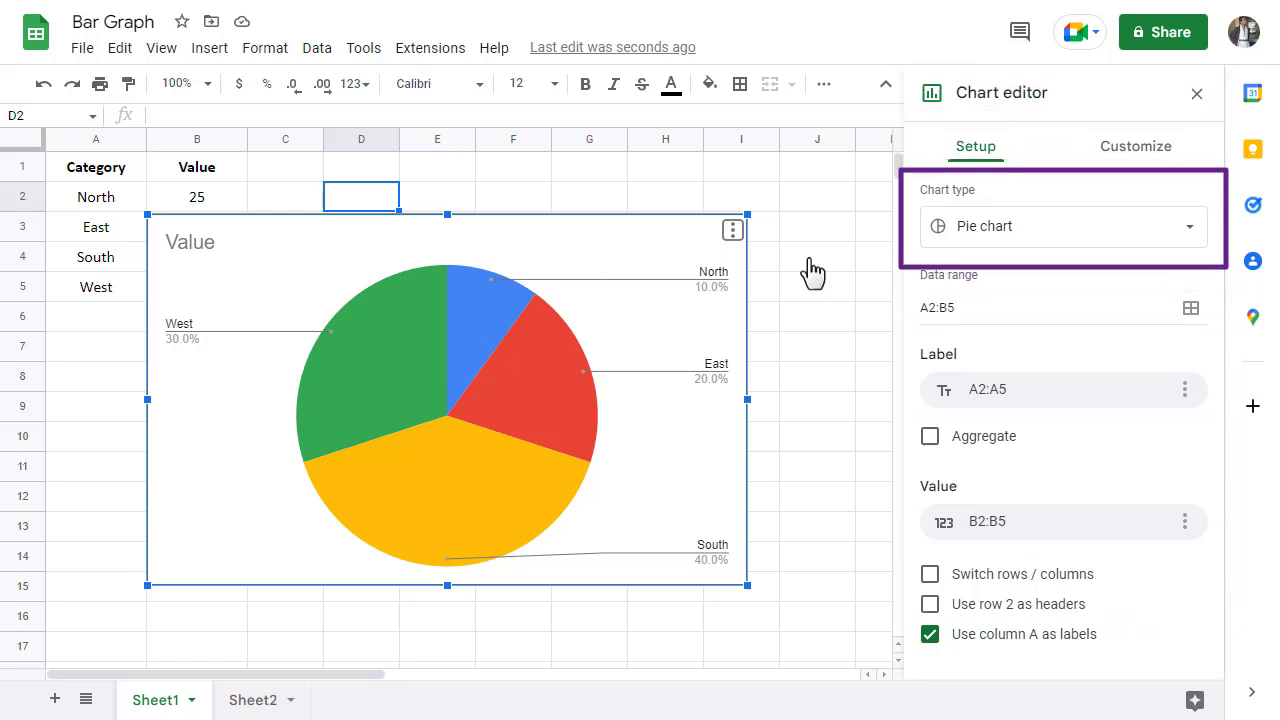
{"action": "left_click", "coordinate": [968, 246]}
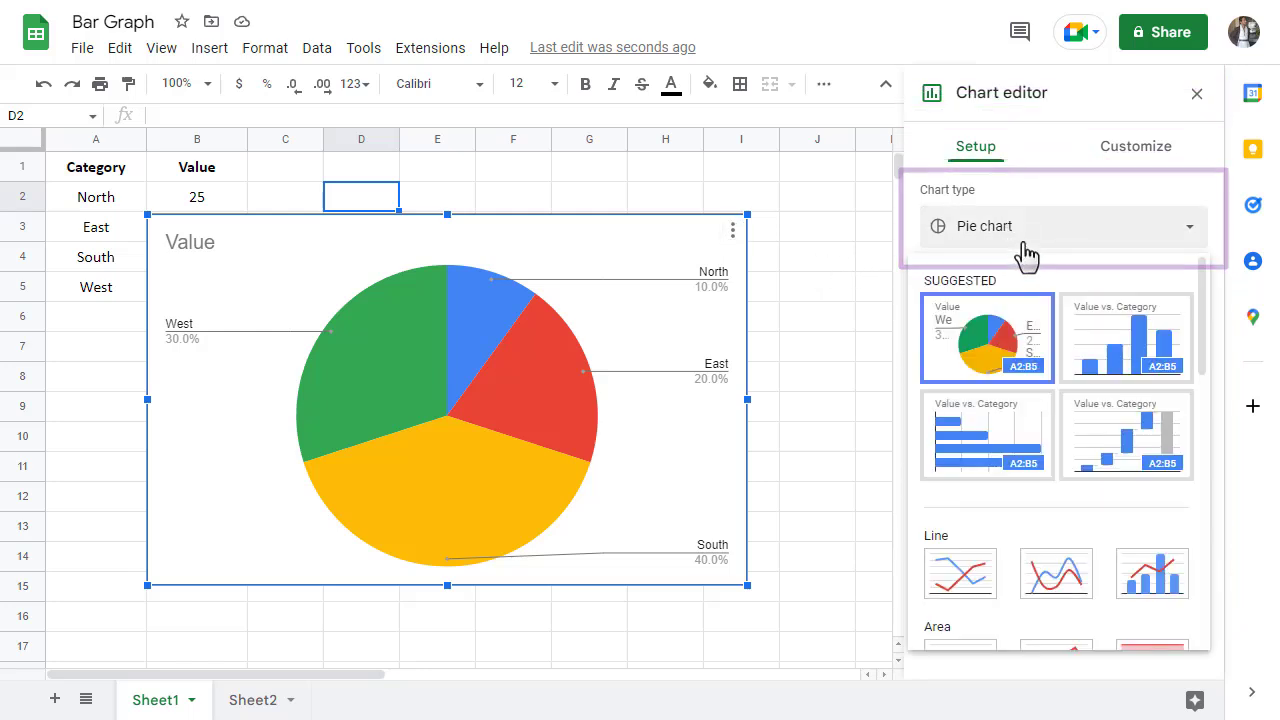
{"action": "left_click", "coordinate": [1092, 334]}
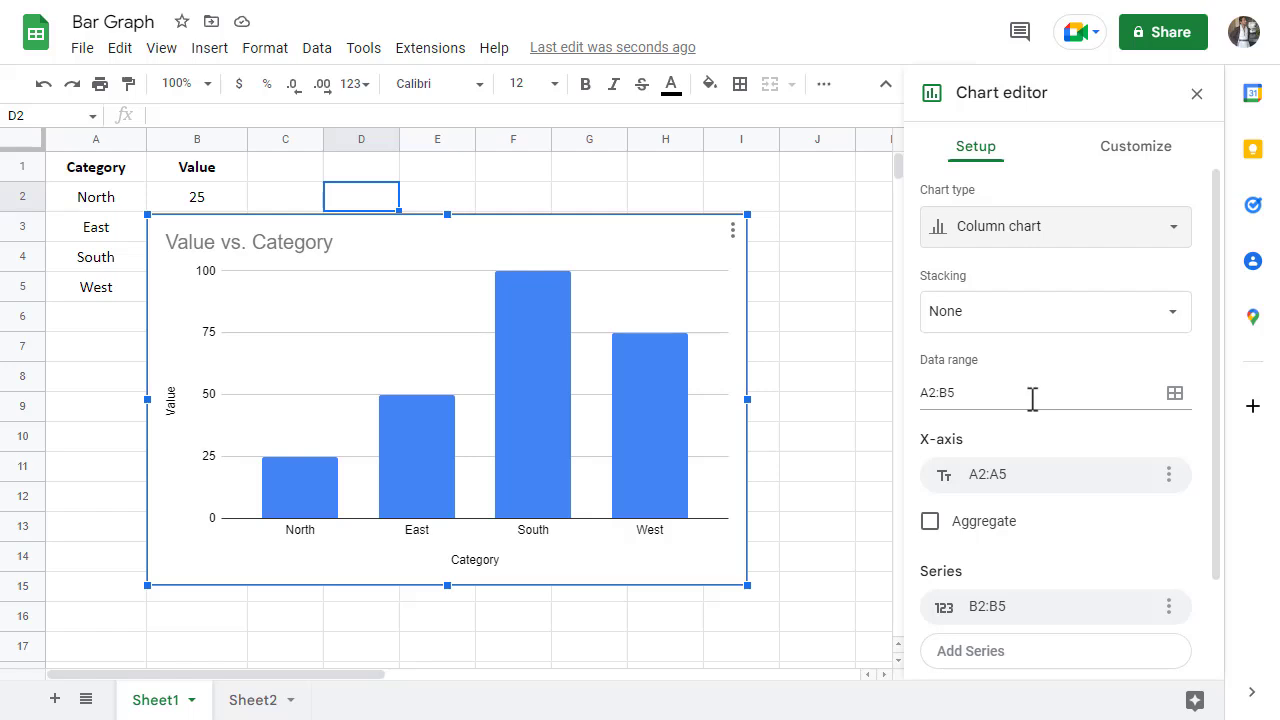
{"action": "left_click", "coordinate": [1134, 150]}
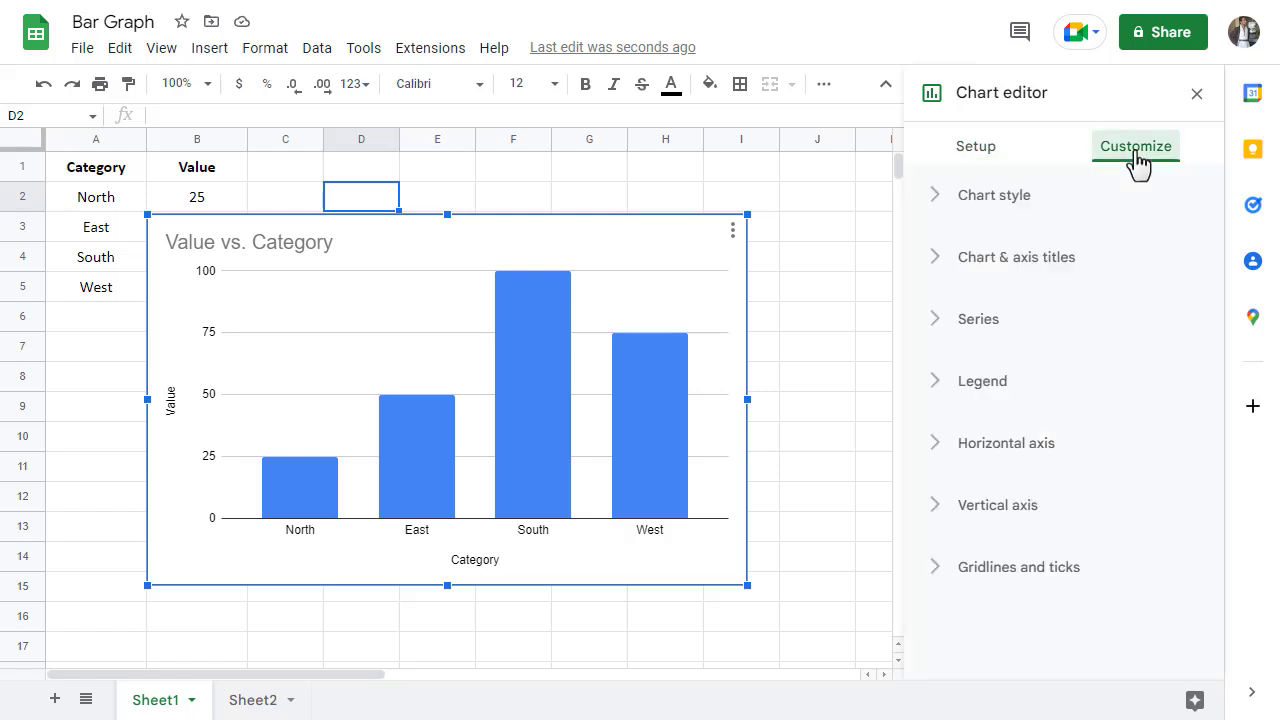
Step: Retitle the chart 'New Title', centred, bold, at font size 30
{"action": "left_click", "coordinate": [1103, 268]}
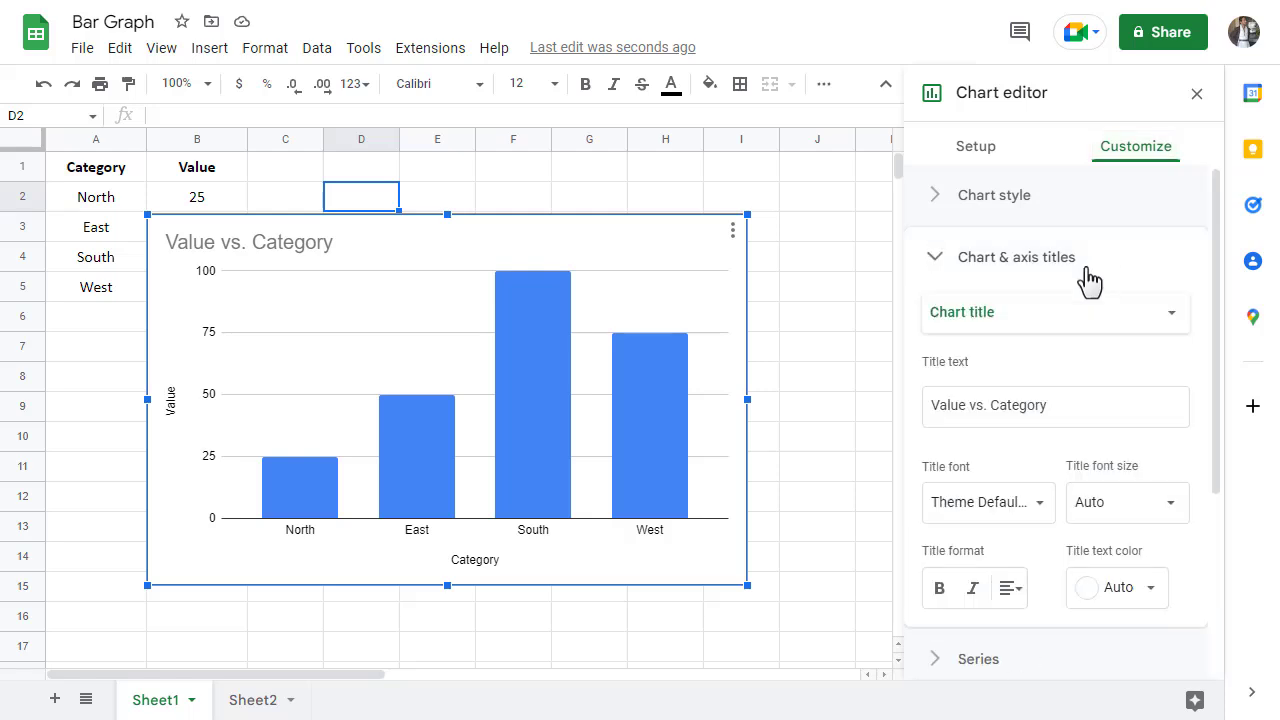
{"action": "left_click_drag", "start_coordinate": [1058, 403], "coordinate": [906, 416]}
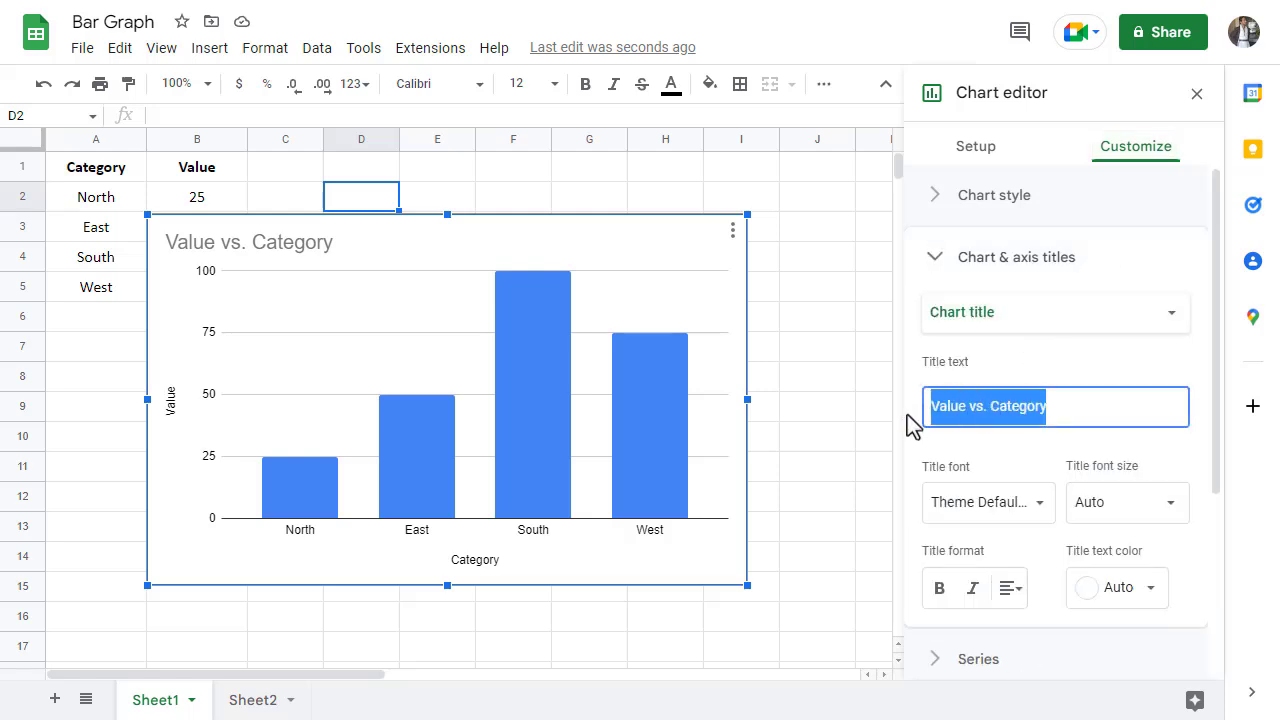
{"action": "type", "text": "New Title"}
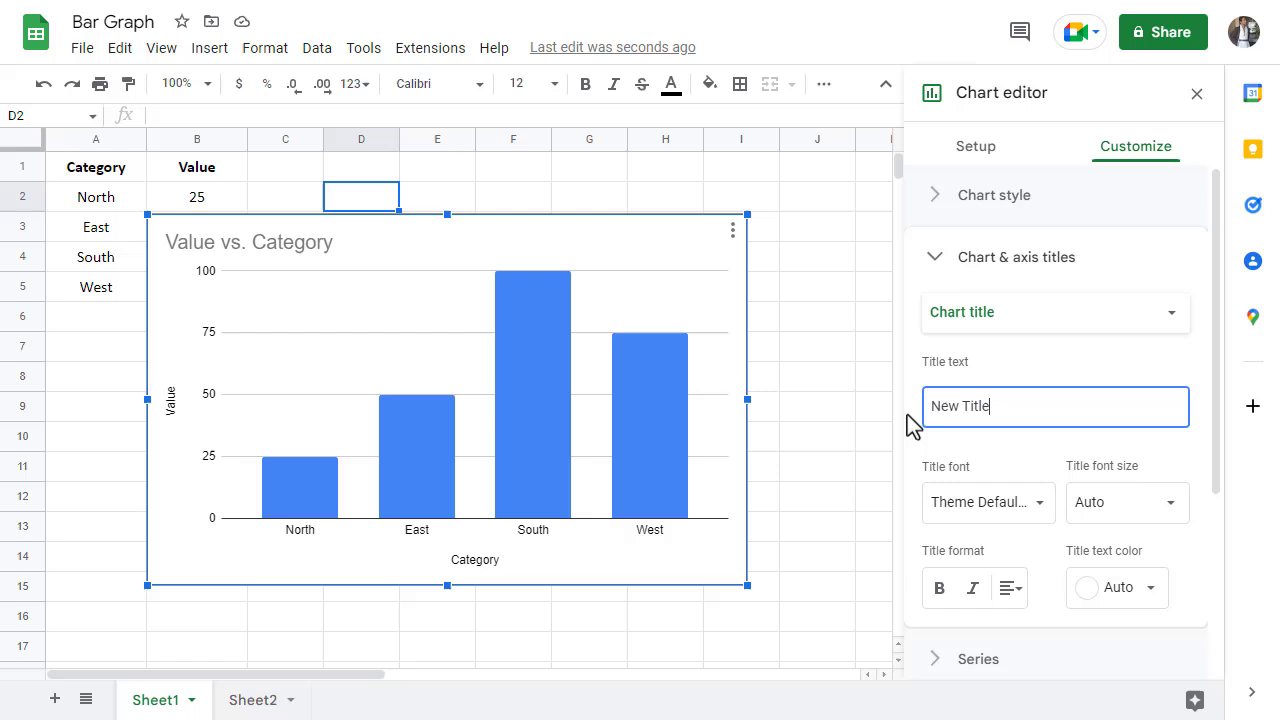
{"action": "left_click", "coordinate": [1010, 589]}
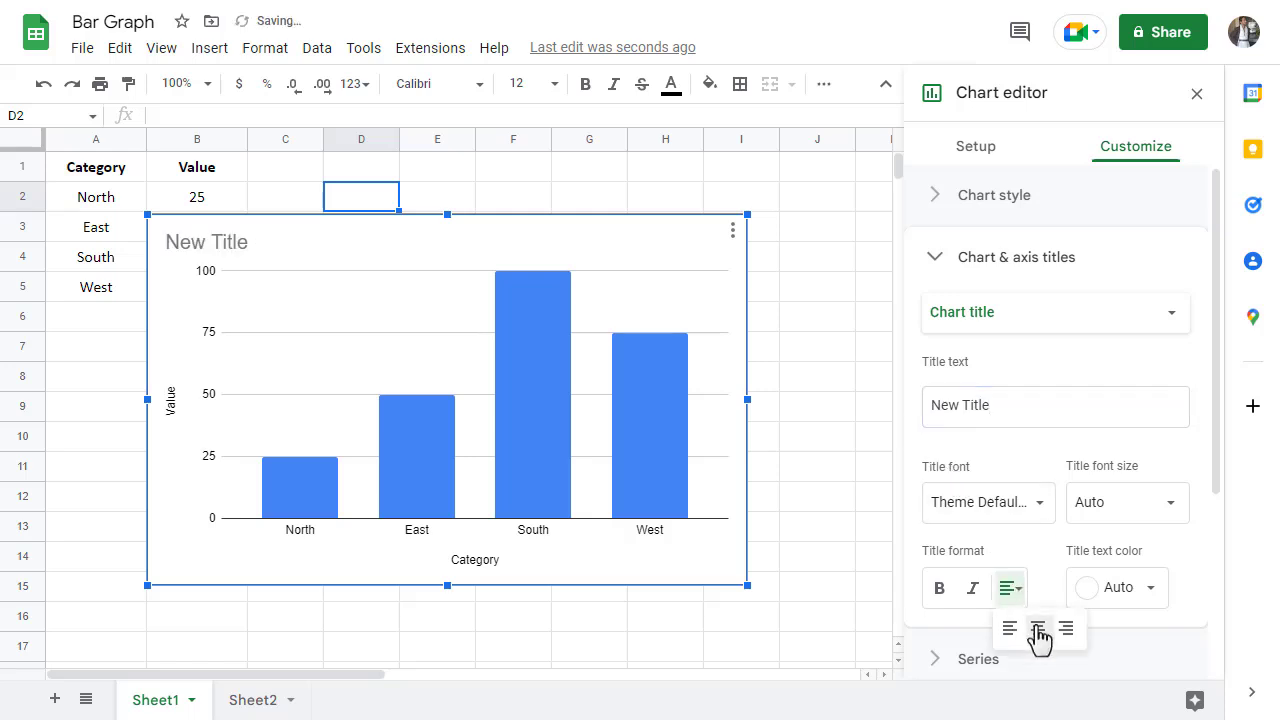
{"action": "left_click", "coordinate": [1038, 630]}
{"action": "left_click", "coordinate": [939, 590]}
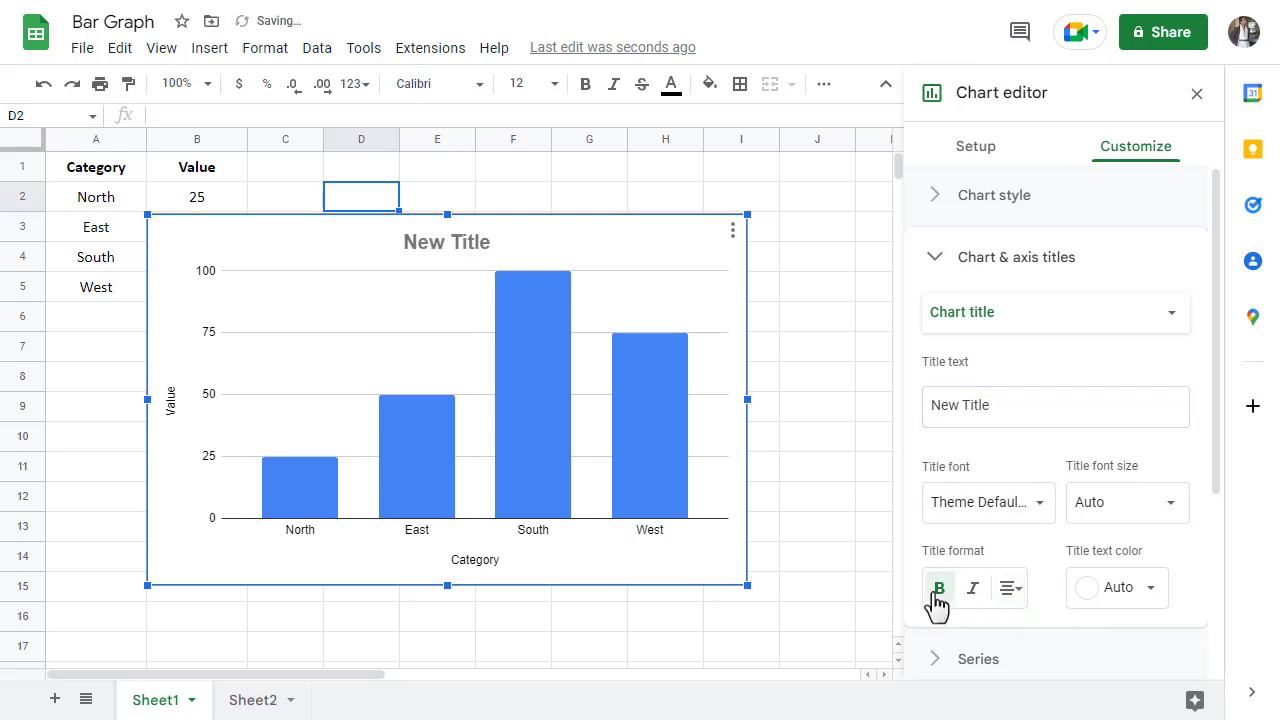
{"action": "left_click", "coordinate": [1120, 520]}
{"action": "left_click", "coordinate": [1113, 425]}
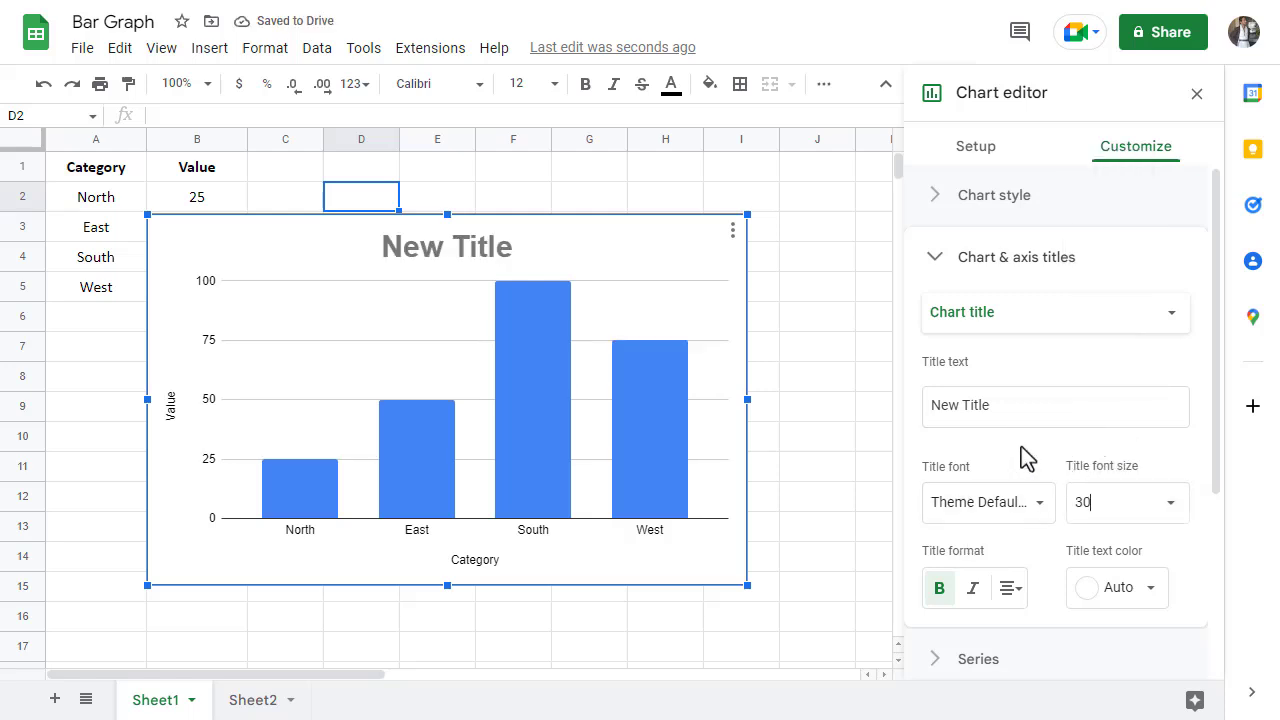
Step: Review the horizontal and vertical axis title settings, leaving Category and Value unchanged
{"action": "left_click", "coordinate": [1059, 322]}
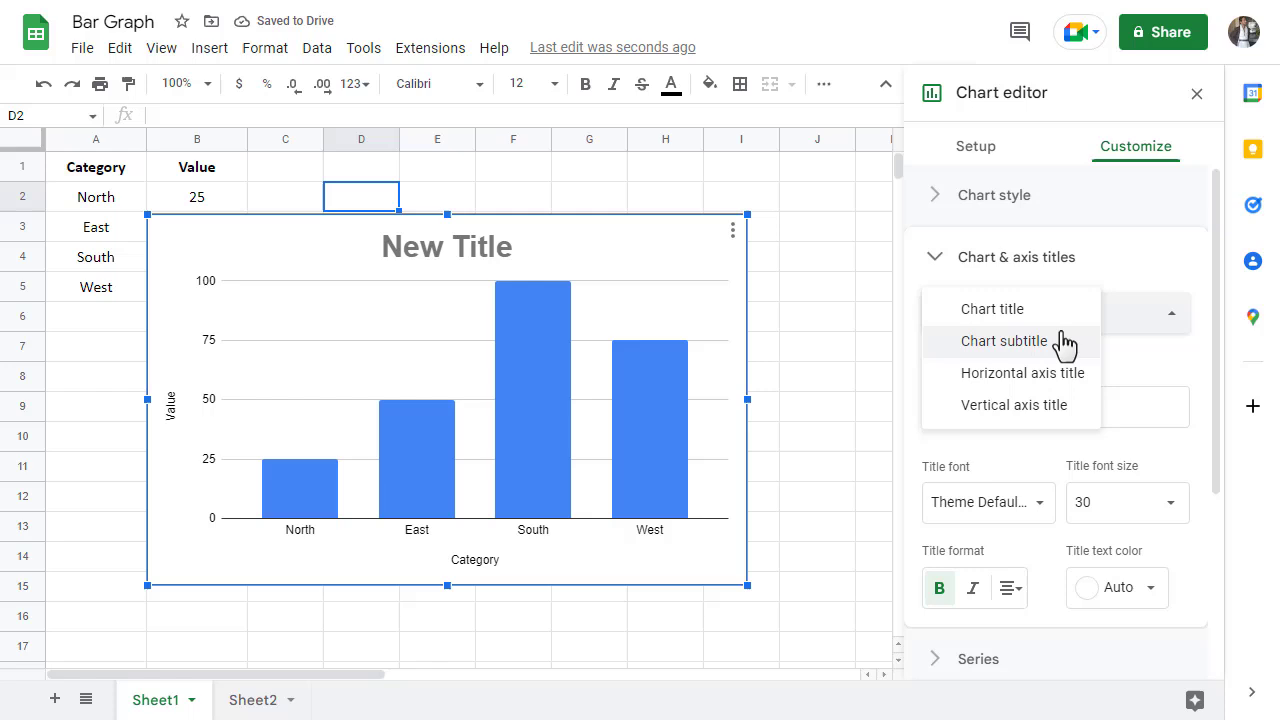
{"action": "left_click", "coordinate": [1068, 374]}
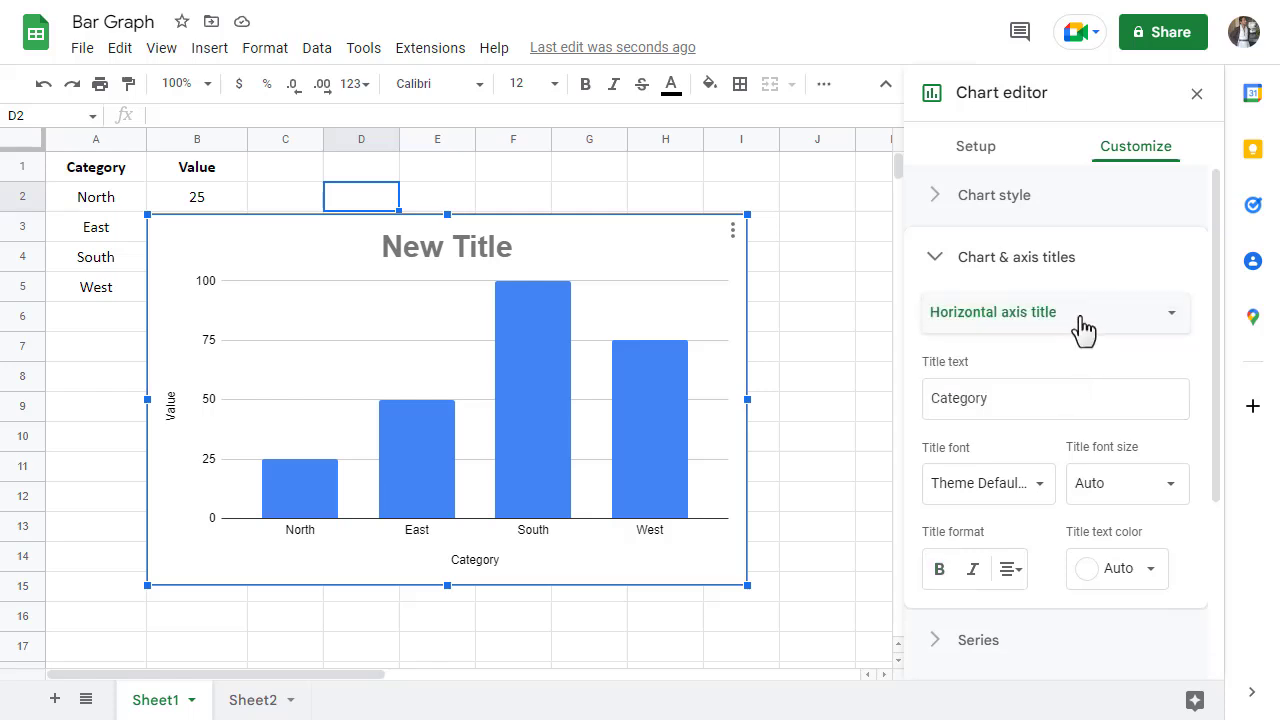
{"action": "left_click", "coordinate": [1078, 318]}
{"action": "left_click", "coordinate": [1078, 345]}
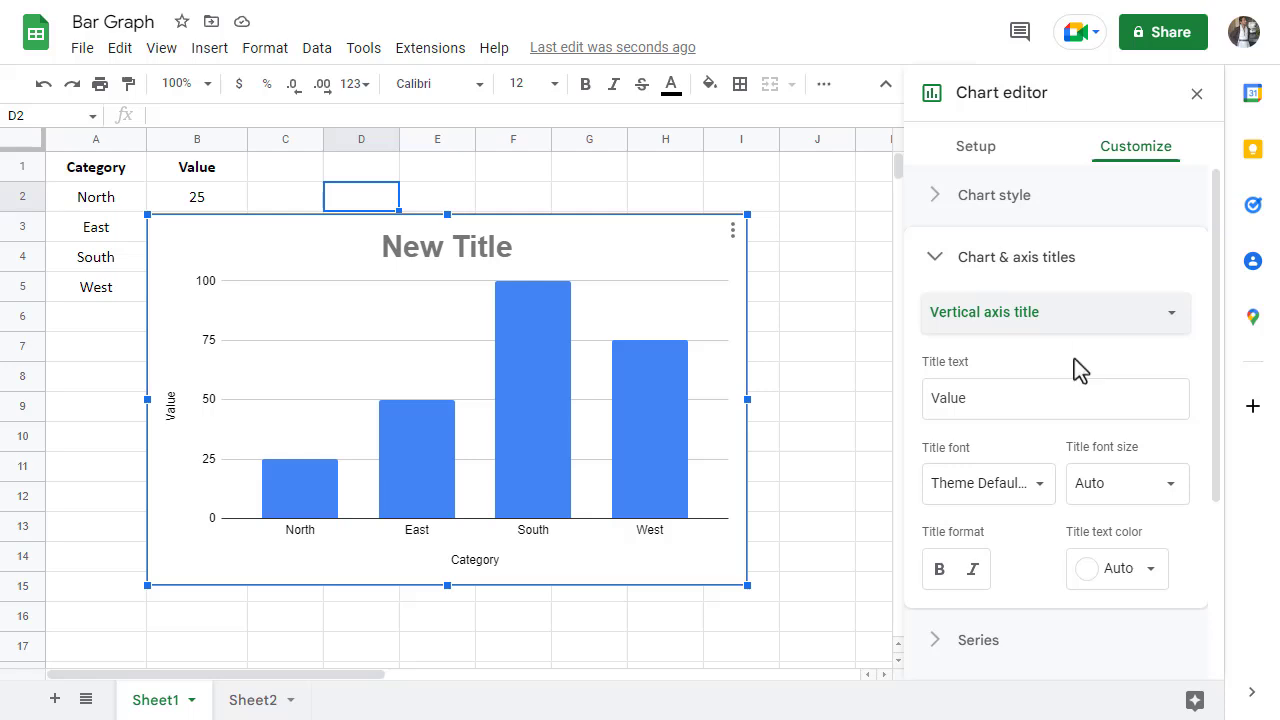
{"action": "scroll", "coordinate": [1074, 385], "scroll_direction": "down", "scroll_amount": 5}
Step: Turn off the major gridlines under Gridlines and ticks
{"action": "left_click", "coordinate": [1040, 640]}
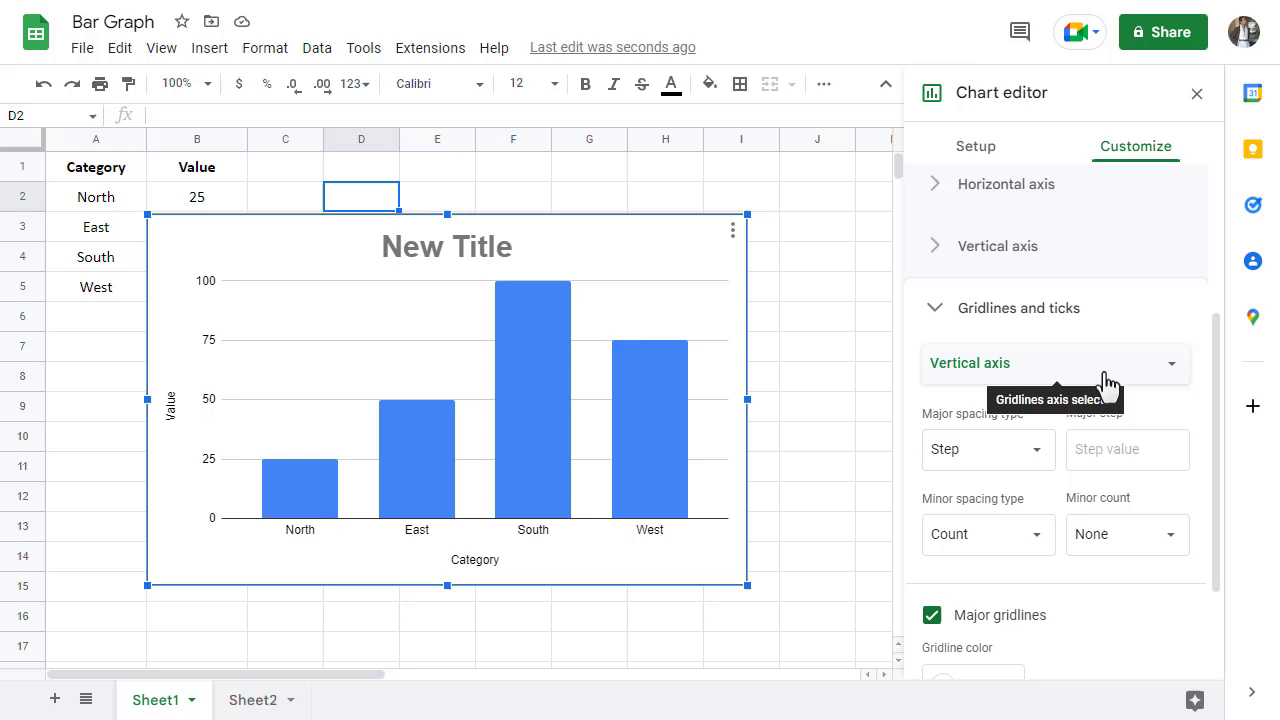
{"action": "left_click", "coordinate": [932, 616]}
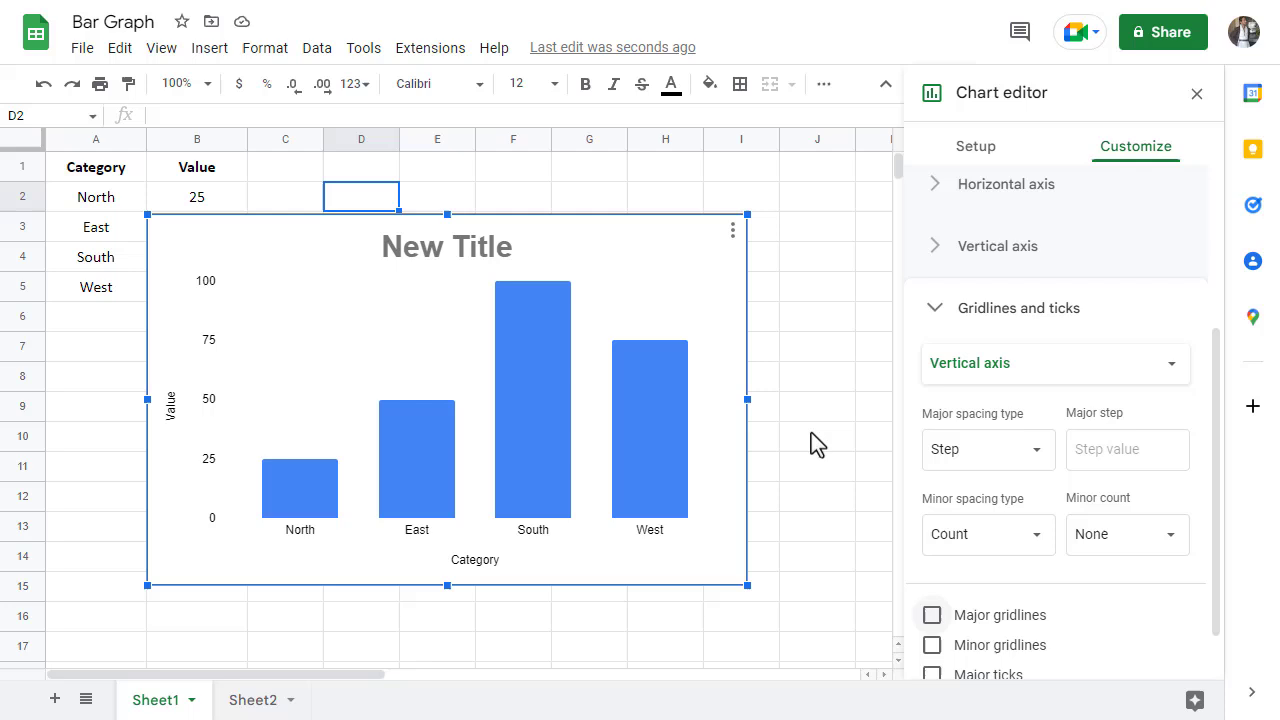
Step: Fill the chart's bar series purple, then switch to Sheet2
{"action": "left_click", "coordinate": [537, 431]}
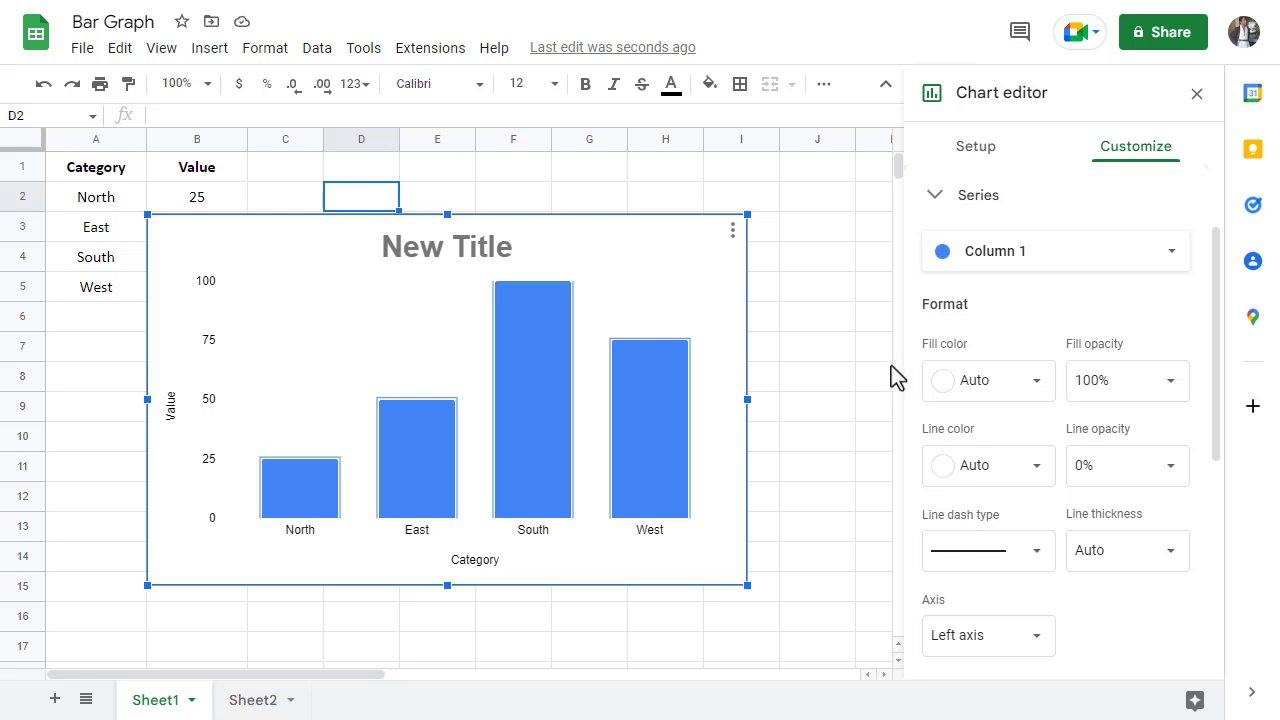
{"action": "left_click", "coordinate": [995, 378]}
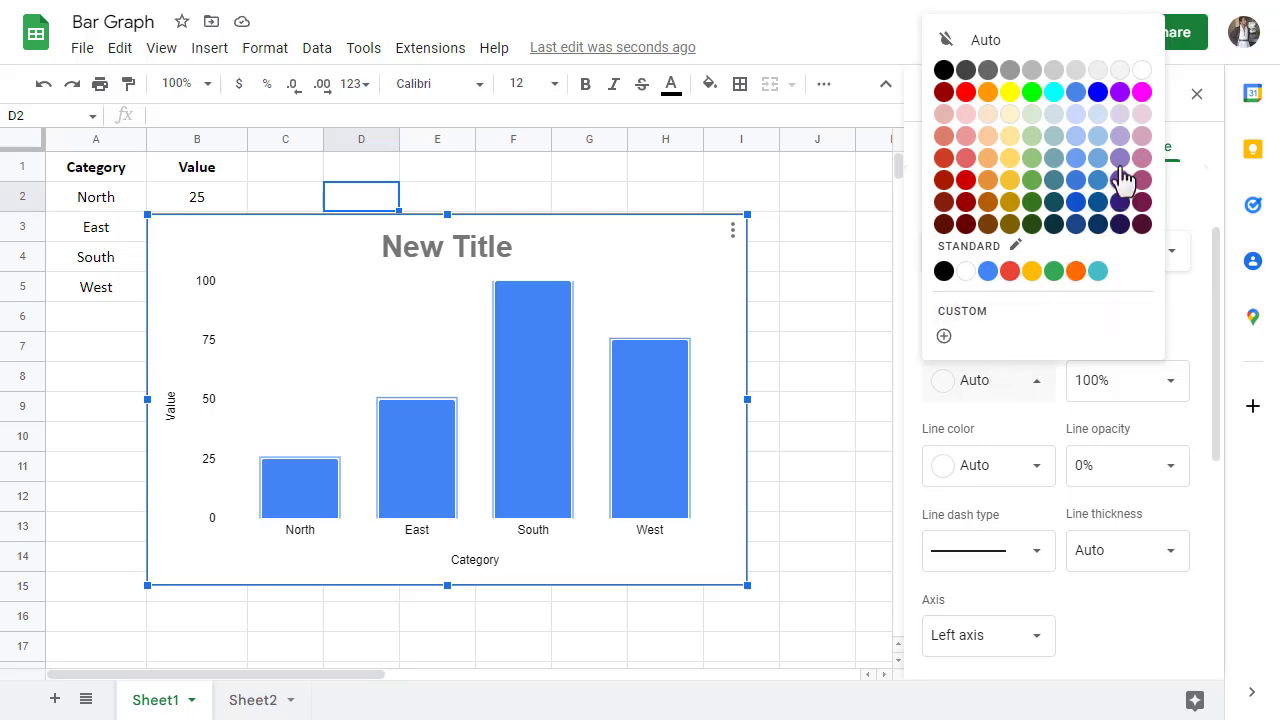
{"action": "left_click", "coordinate": [1120, 91]}
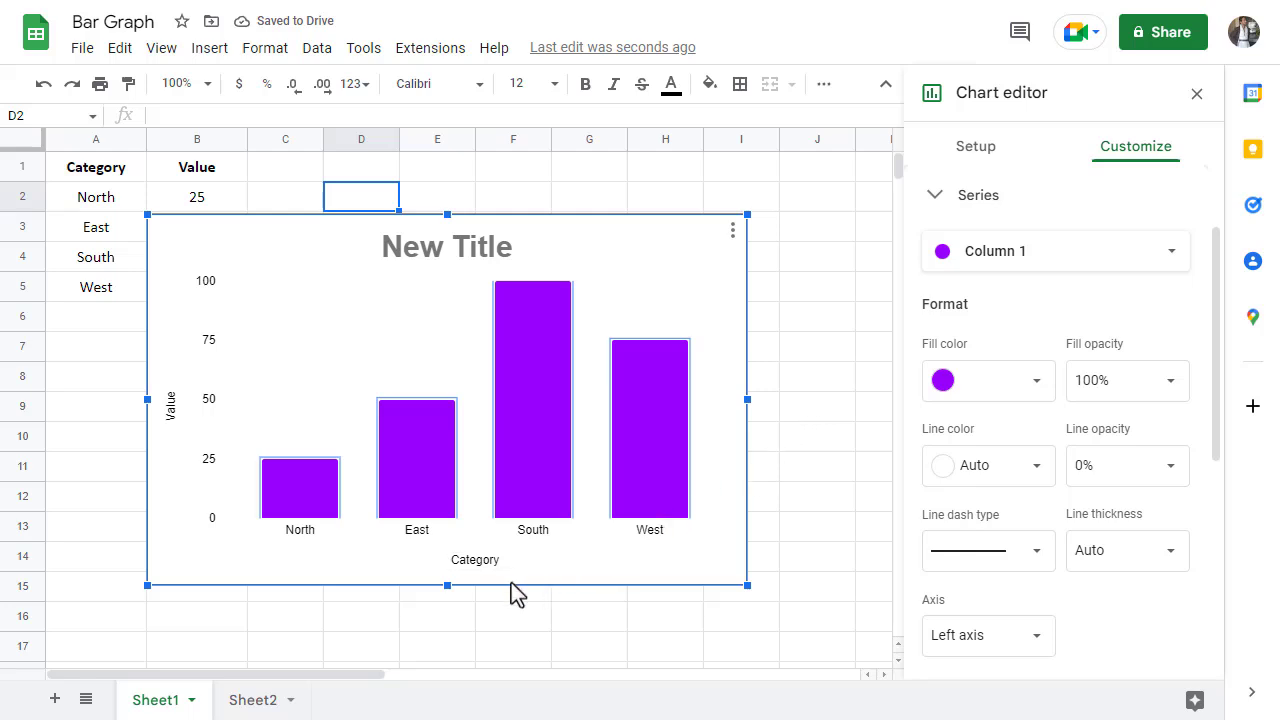
{"action": "left_click", "coordinate": [255, 700]}
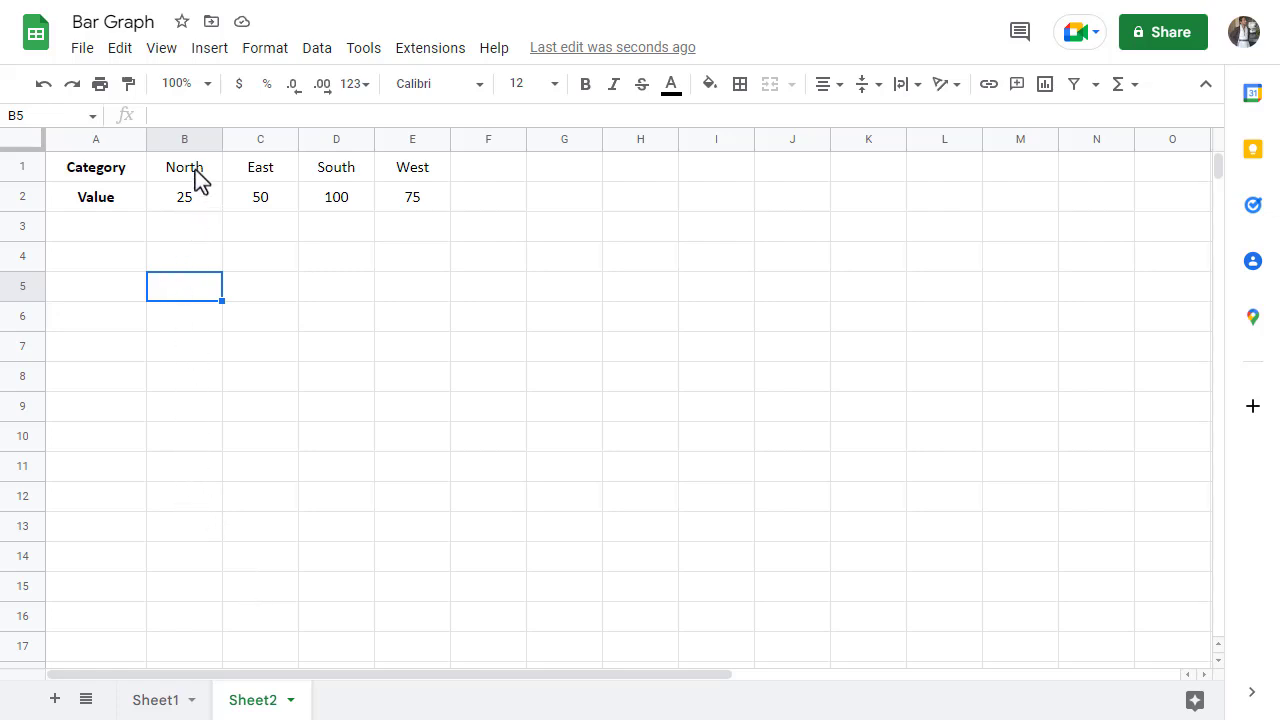
Step: Insert a column chart from the row-laid-out region data in B1:E2
{"action": "left_click_drag", "start_coordinate": [197, 170], "coordinate": [397, 209]}
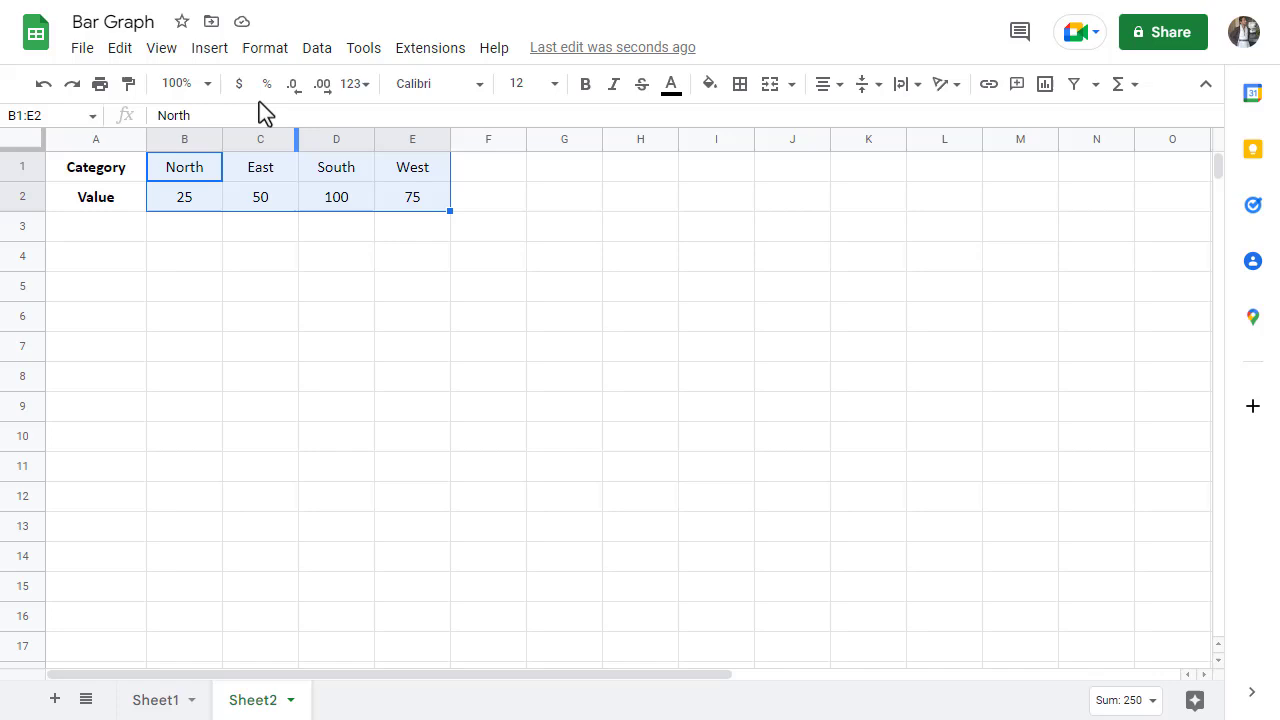
{"action": "left_click", "coordinate": [211, 50]}
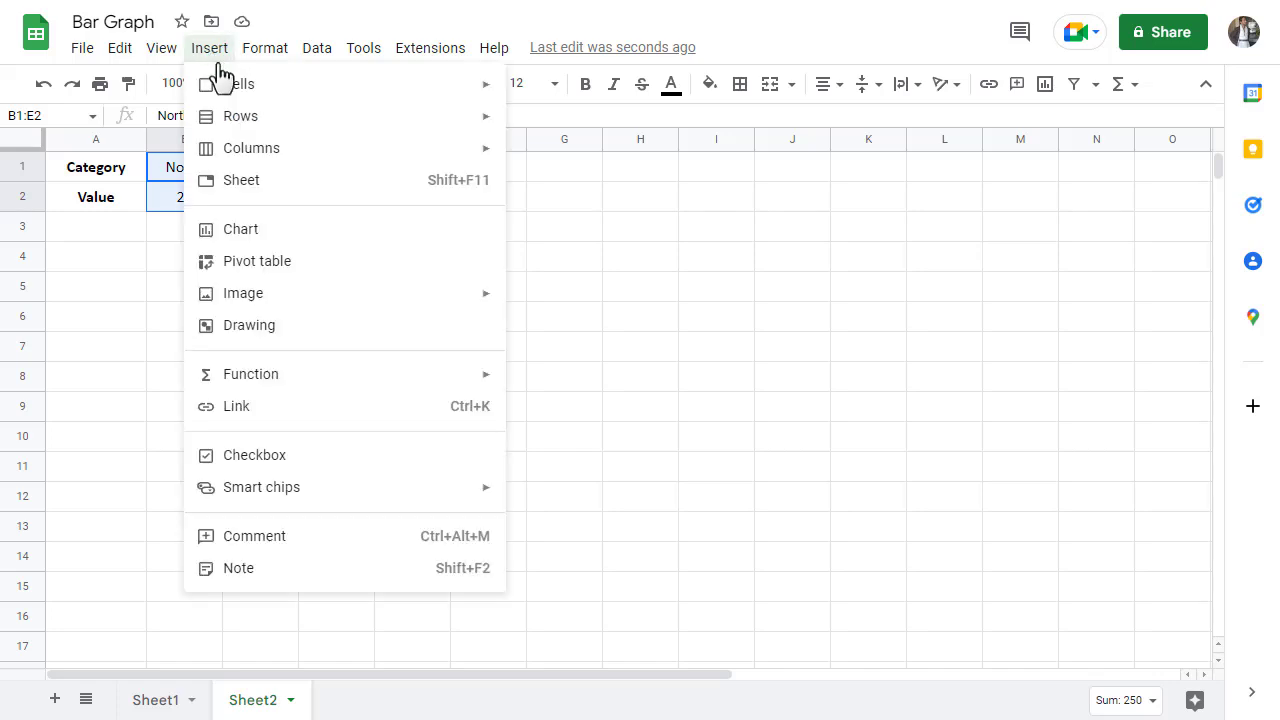
{"action": "left_click", "coordinate": [329, 229]}
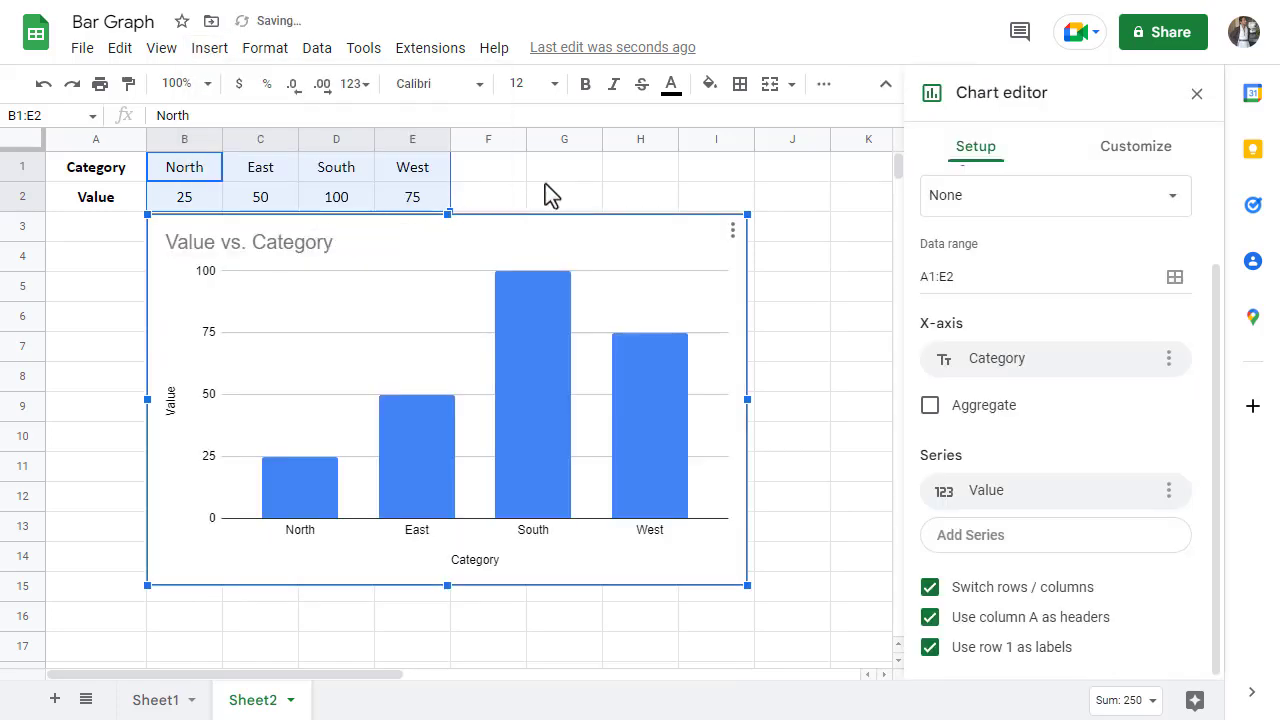
{"action": "left_click", "coordinate": [808, 180]}
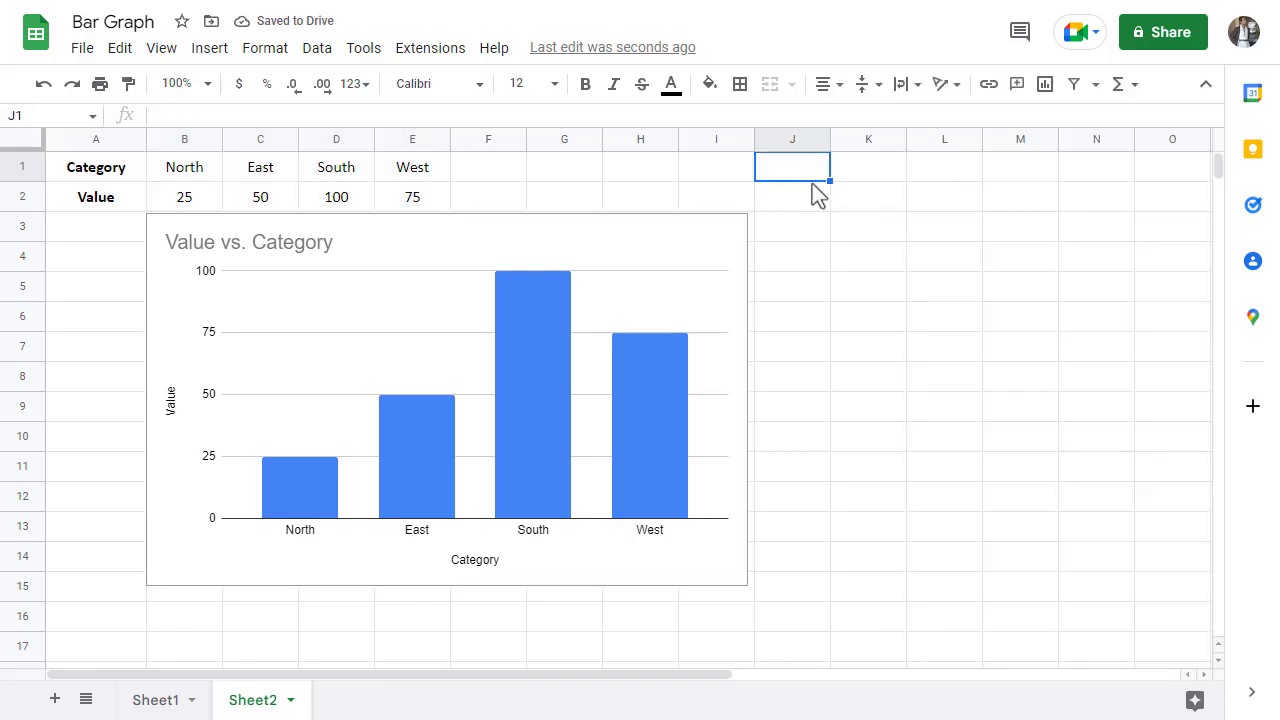